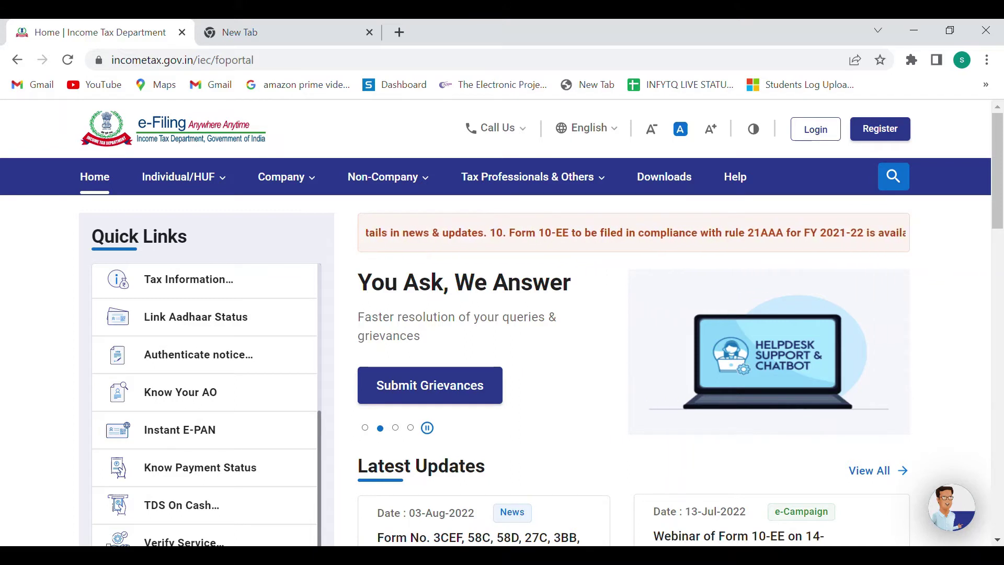
# Go from Quick Links to the Instant E-PAN service and start a new e-PAN application
pyautogui.scroll(-2, 501, 340)
pyautogui.scroll(-2, 502, 340)
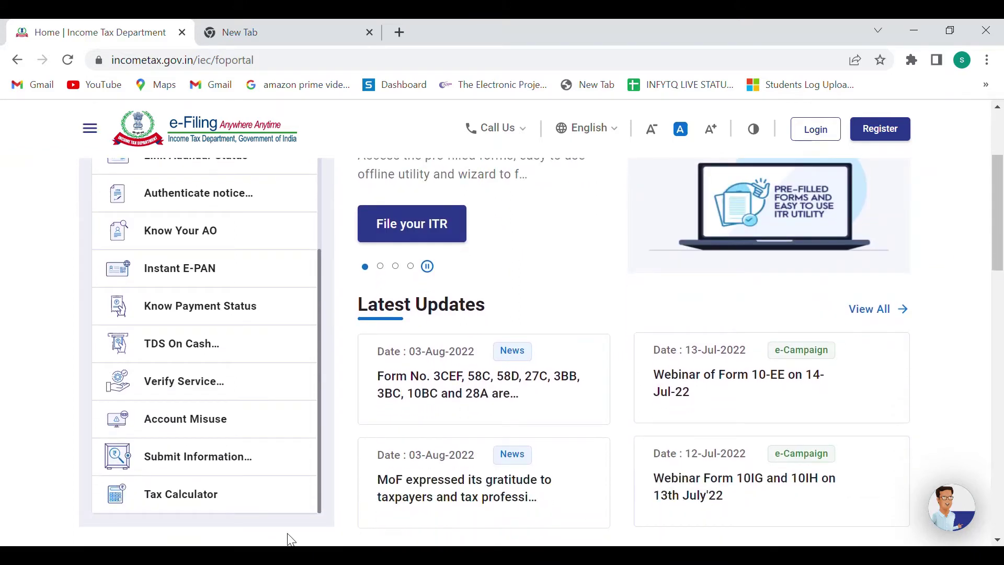
pyautogui.click(197, 278)
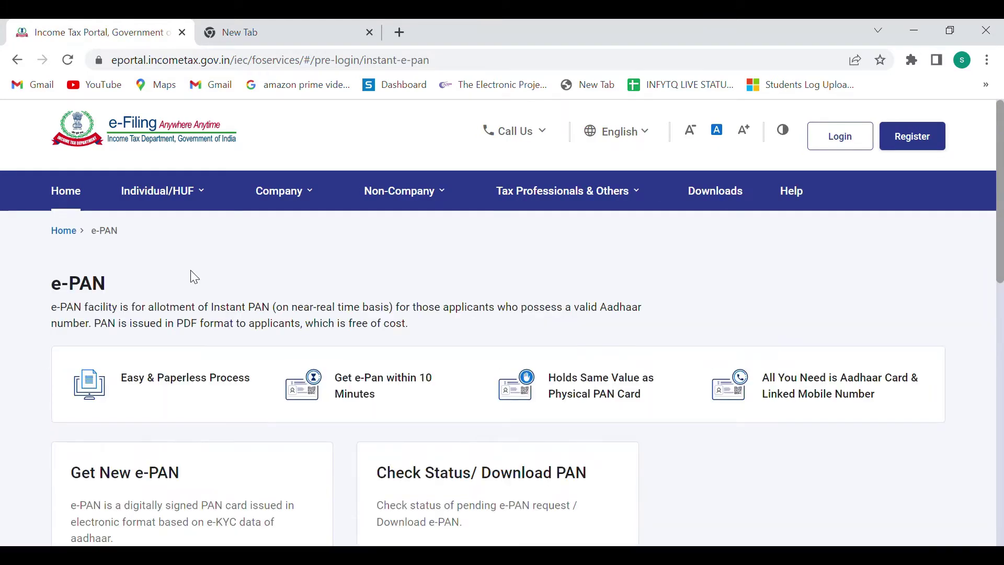
pyautogui.scroll(-3, 191, 271)
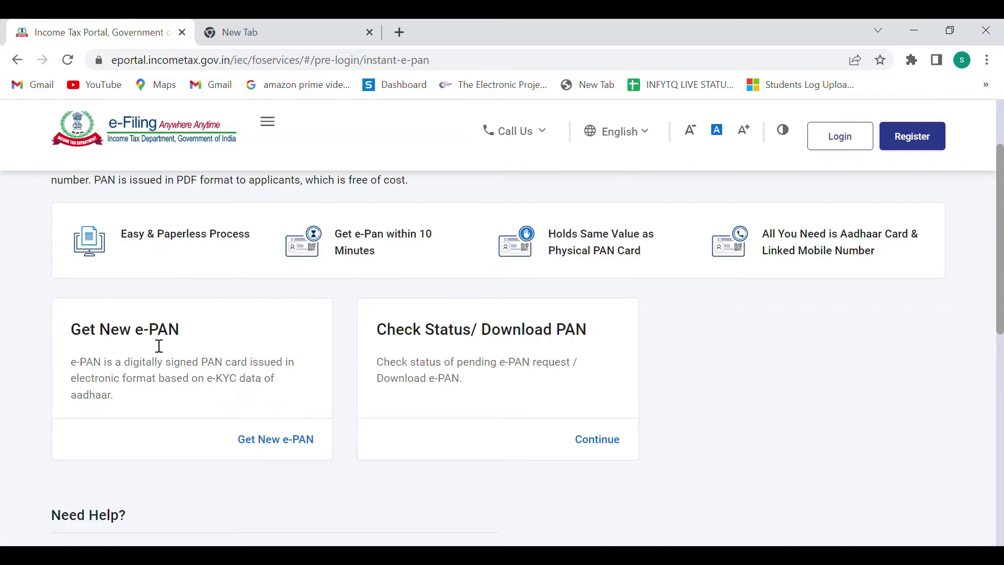
pyautogui.click(287, 444)
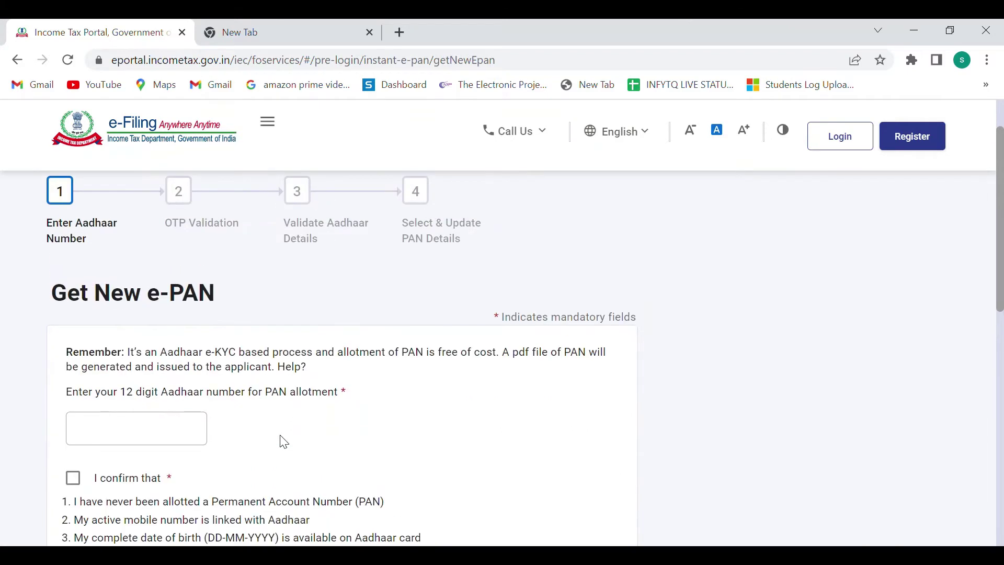
# Scroll the Get New e-PAN form down to the Aadhaar field and Cancel/Continue buttons
pyautogui.scroll(-2, 284, 442)
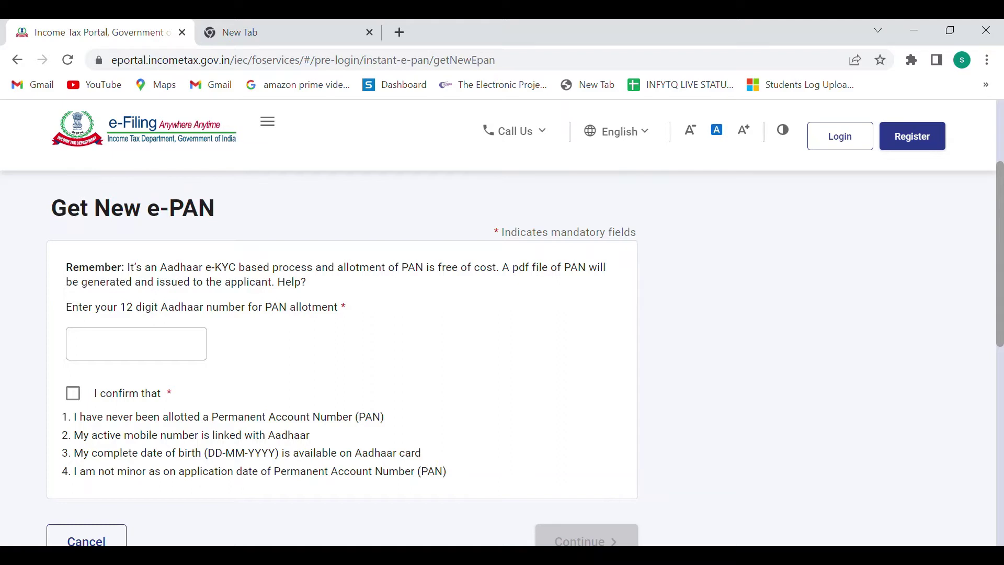
pyautogui.scroll(-1, 340, 339)
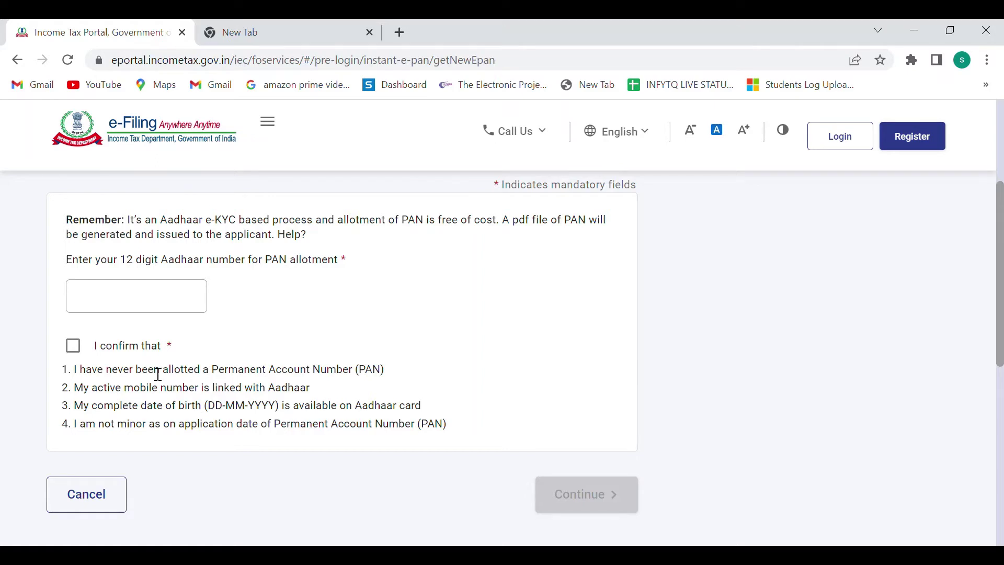
# Enter a sample 12-digit Aadhaar number and let the portal validate it as invalid
pyautogui.click(151, 311)
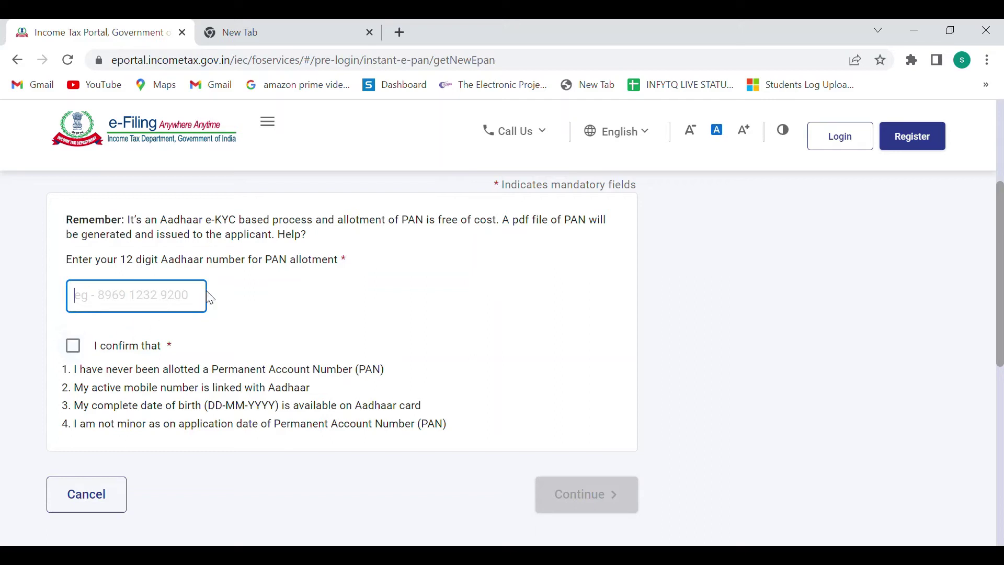
pyautogui.click(82, 357)
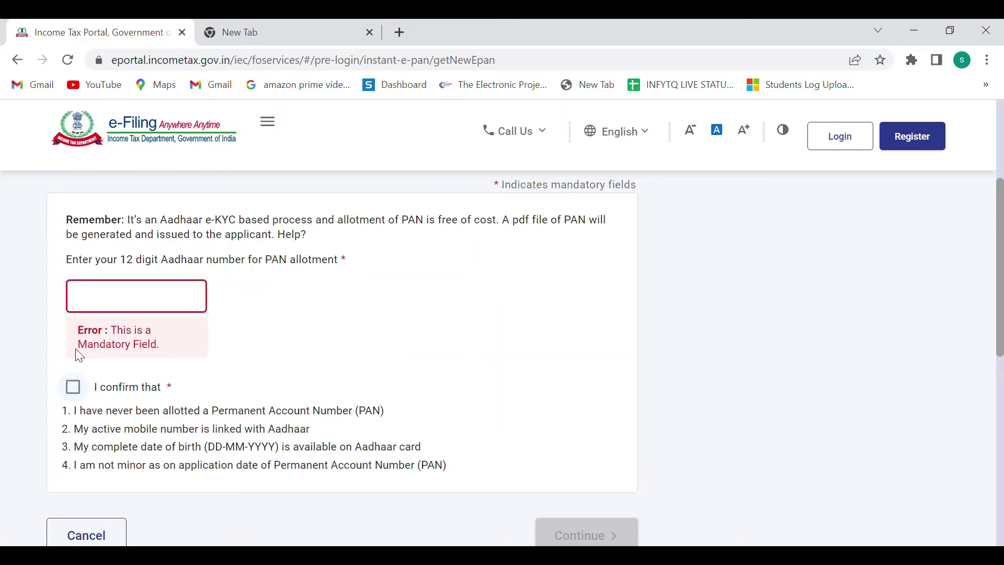
pyautogui.click(104, 309)
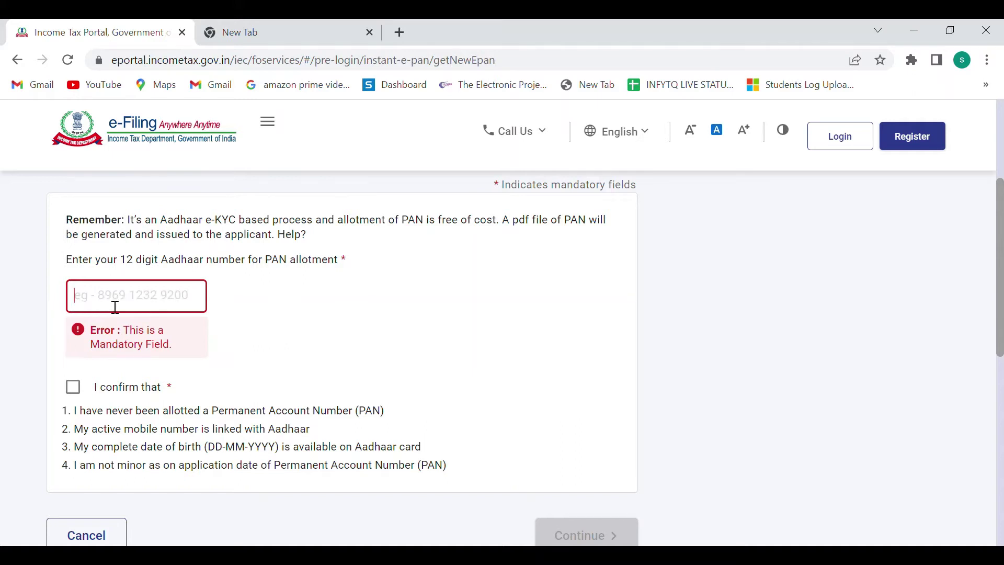
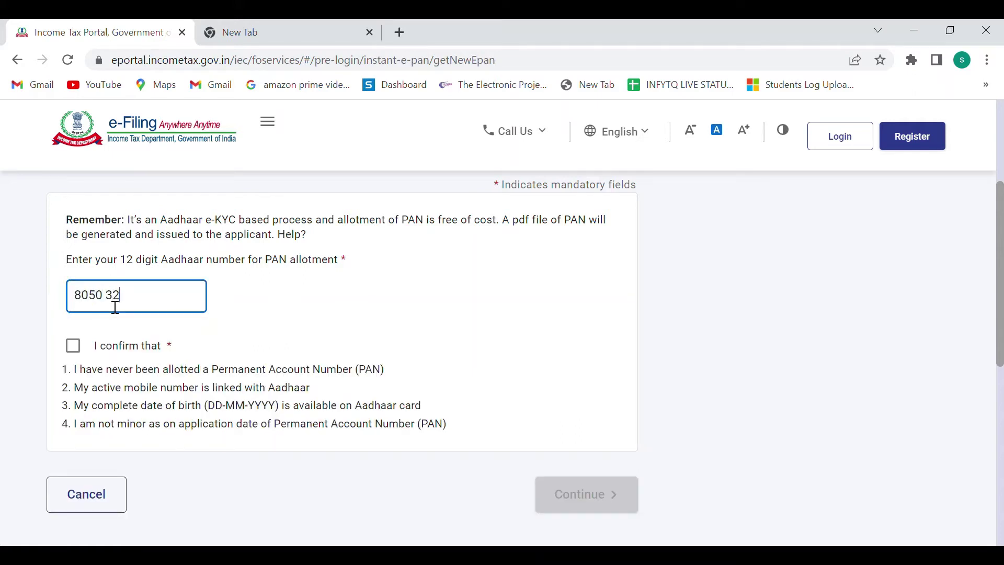
pyautogui.click(75, 349)
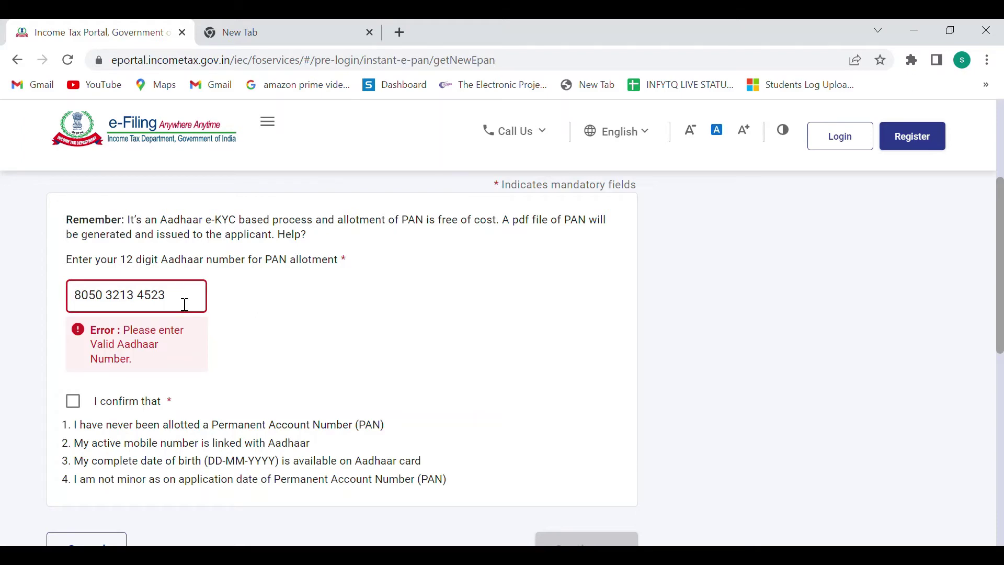
# Erase the rejected Aadhaar number, leaving the field empty with a mandatory-field error
pyautogui.scroll(-2, 185, 305)
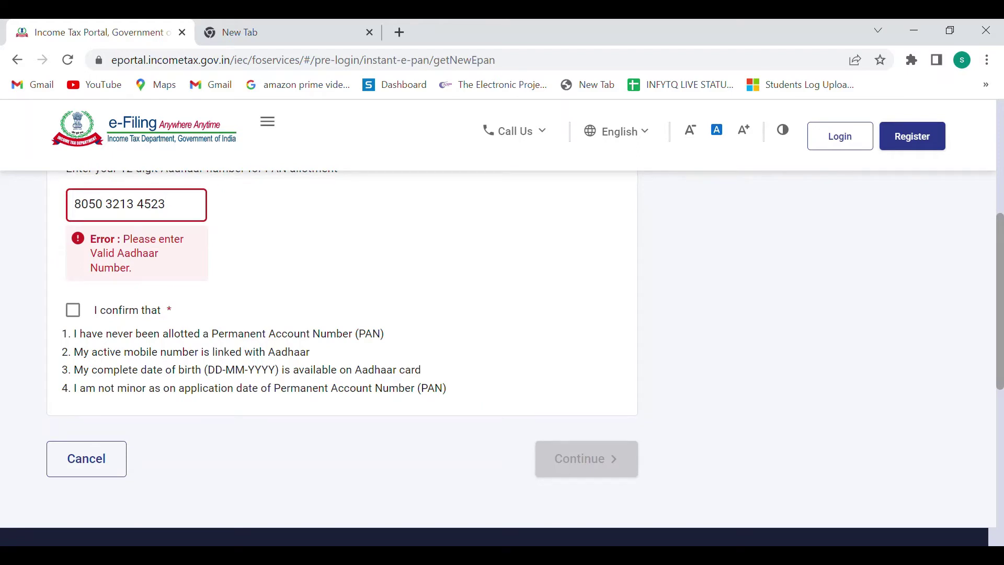
pyautogui.press('BackSpace')
pyautogui.press('BackSpace')
pyautogui.press('BackSpace')
pyautogui.press('BackSpace')
pyautogui.press('BackSpace')
pyautogui.press('BackSpace')
pyautogui.press('BackSpace')
pyautogui.press('BackSpace')
pyautogui.press('BackSpace')
pyautogui.press('BackSpace')
pyautogui.press('BackSpace')
pyautogui.press('BackSpace')
pyautogui.press('BackSpace')
pyautogui.press('BackSpace')
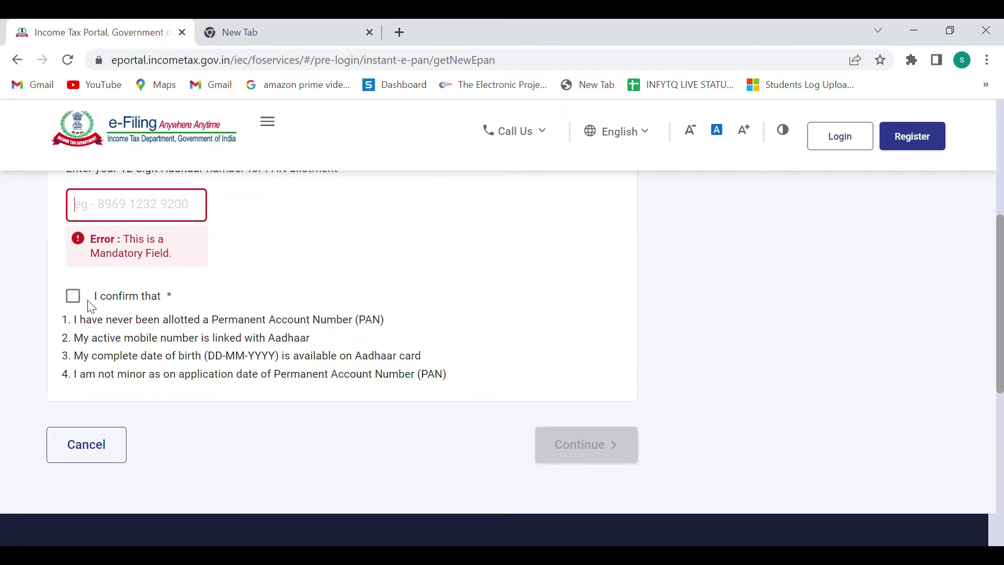
pyautogui.scroll(1, 91, 307)
pyautogui.scroll(3, 92, 307)
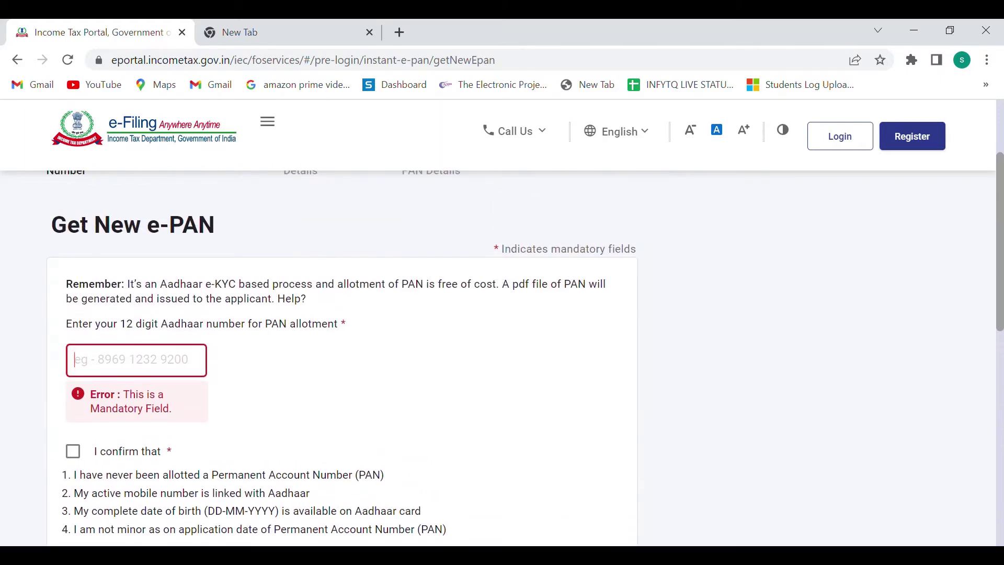
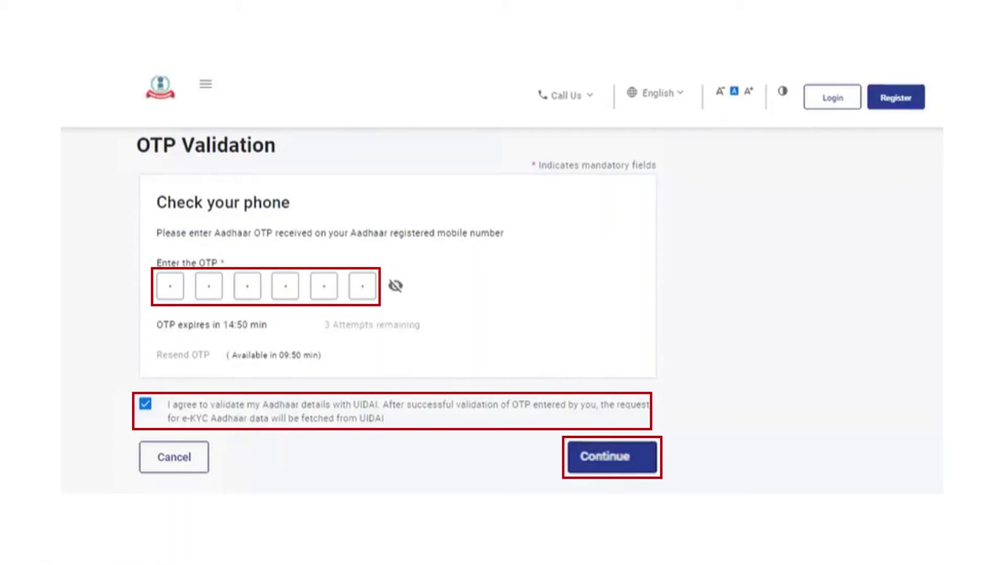
# Move on to the Validate Aadhaar Details step showing the e-KYC personal data
pyautogui.press('Right')
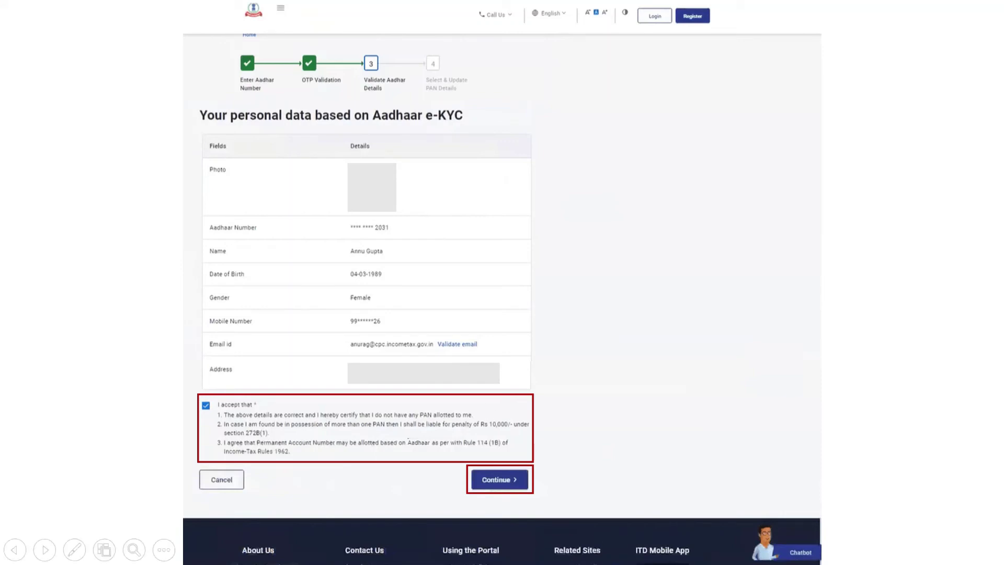
# Move past the e-PAN request-submitted confirmation
pyautogui.press('Right')
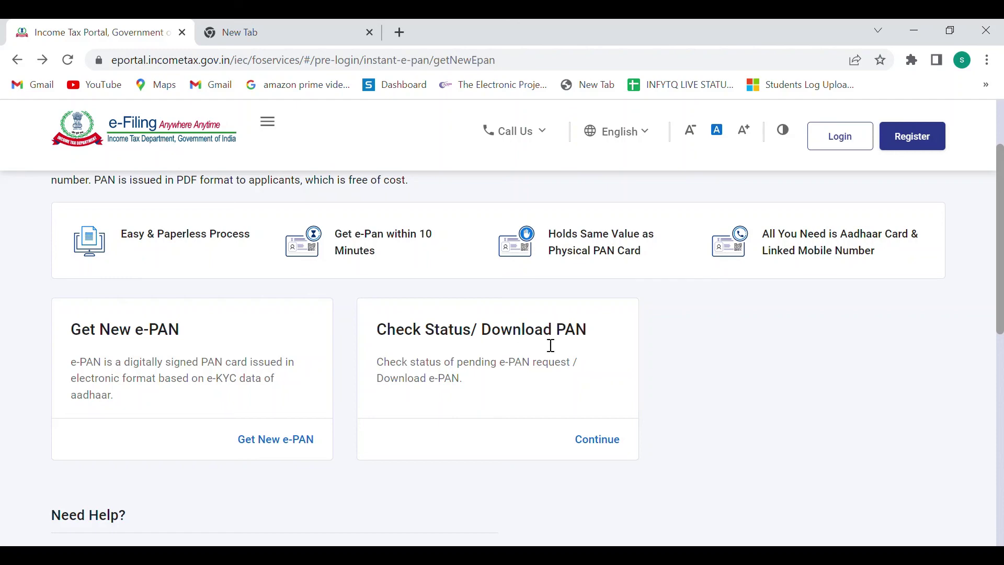
# Continue from the Check Status/Download PAN card and place the cursor in the Aadhaar Number field
pyautogui.click(606, 443)
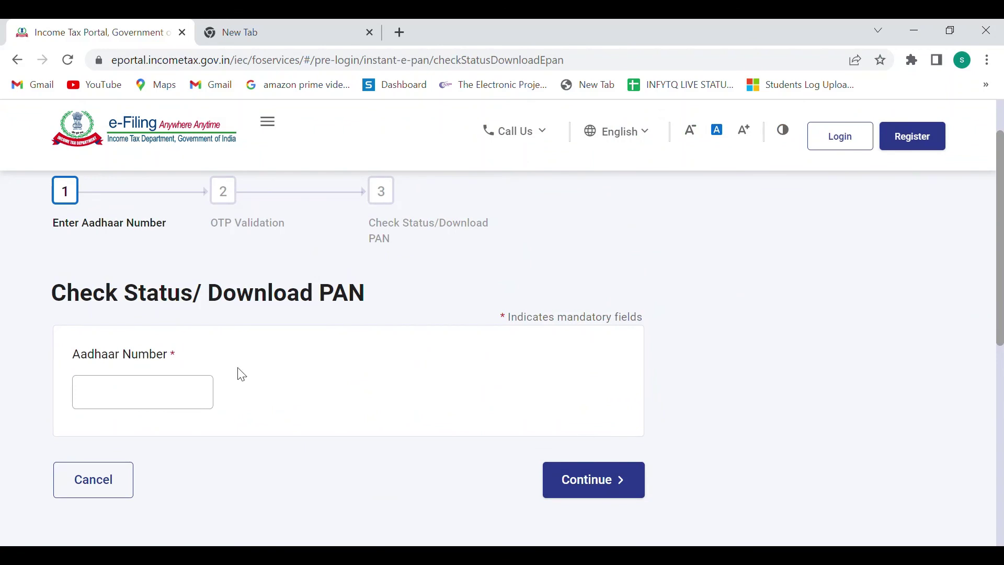
pyautogui.click(204, 387)
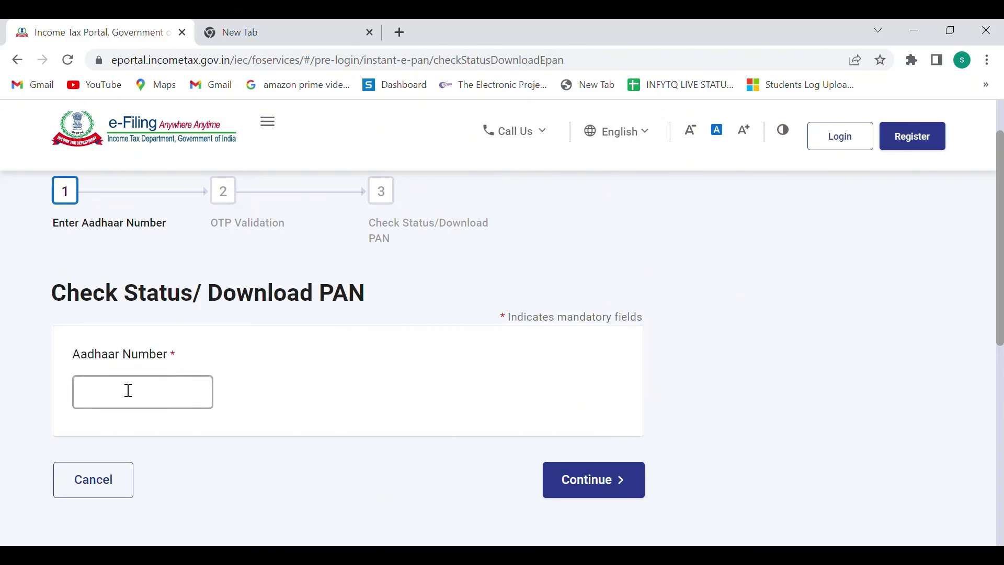